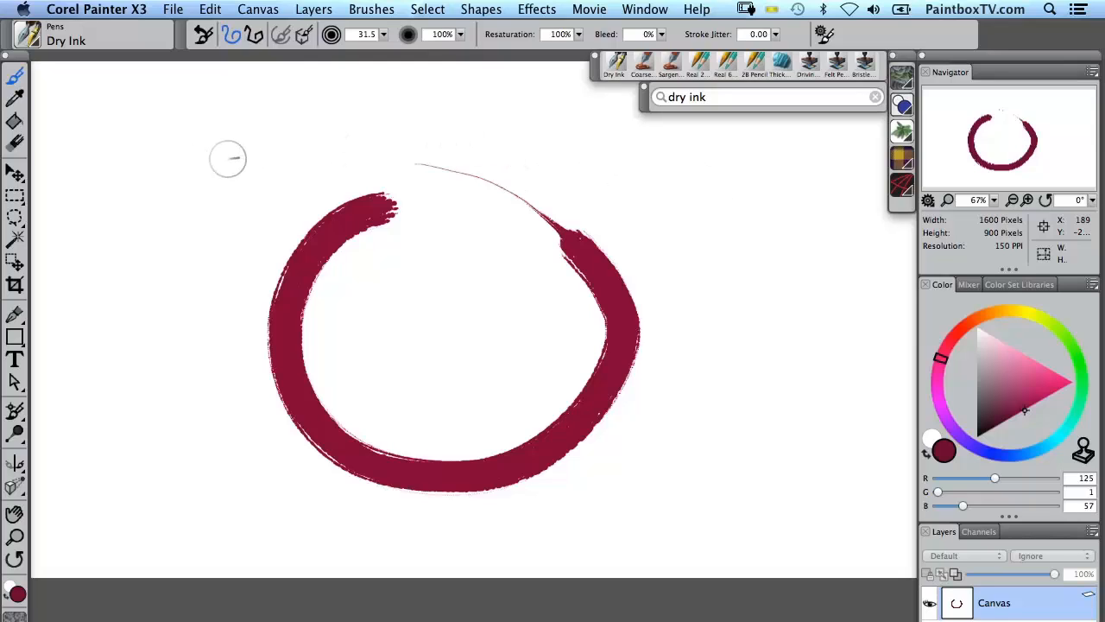
Calibrate Brush Tracking by drawing one wavy stroke of typical pressure and speed on the scratch pad, and accept the result
left_click(125, 10)
mouse_move(135, 57)
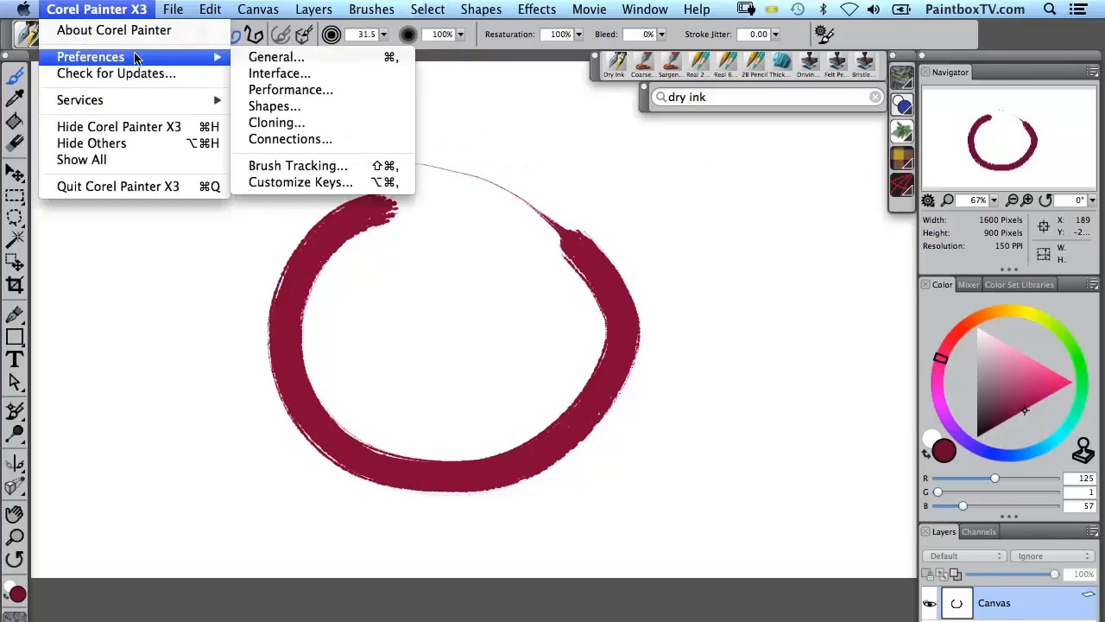
left_click(337, 169)
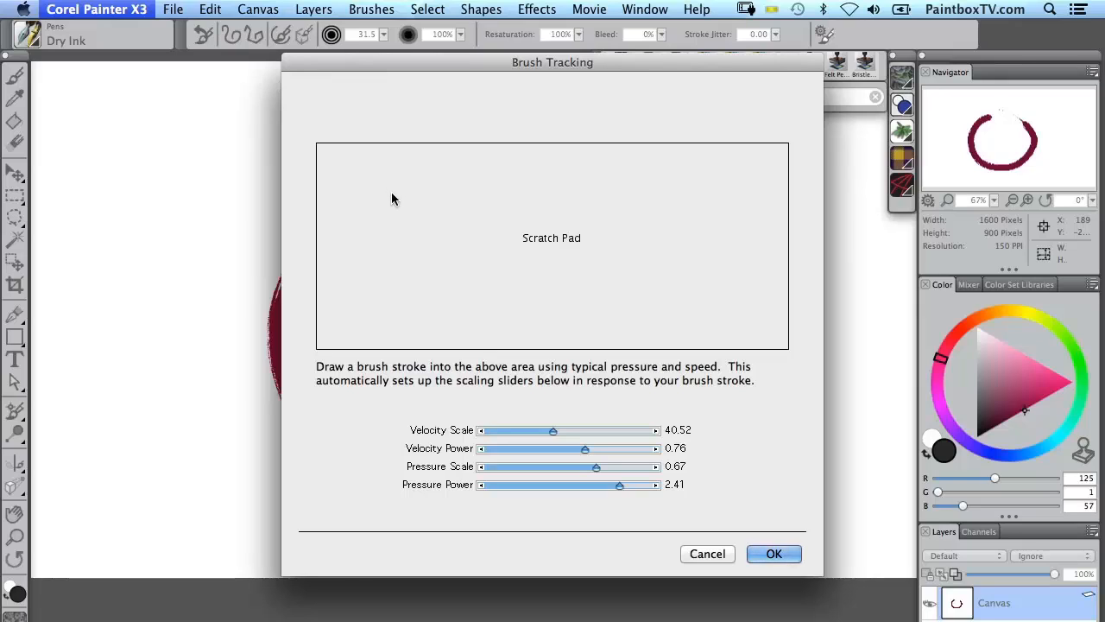
mouse_move(393, 188)
left_mouse_down()
mouse_move(484, 244)
mouse_move(713, 299)
left_mouse_up()
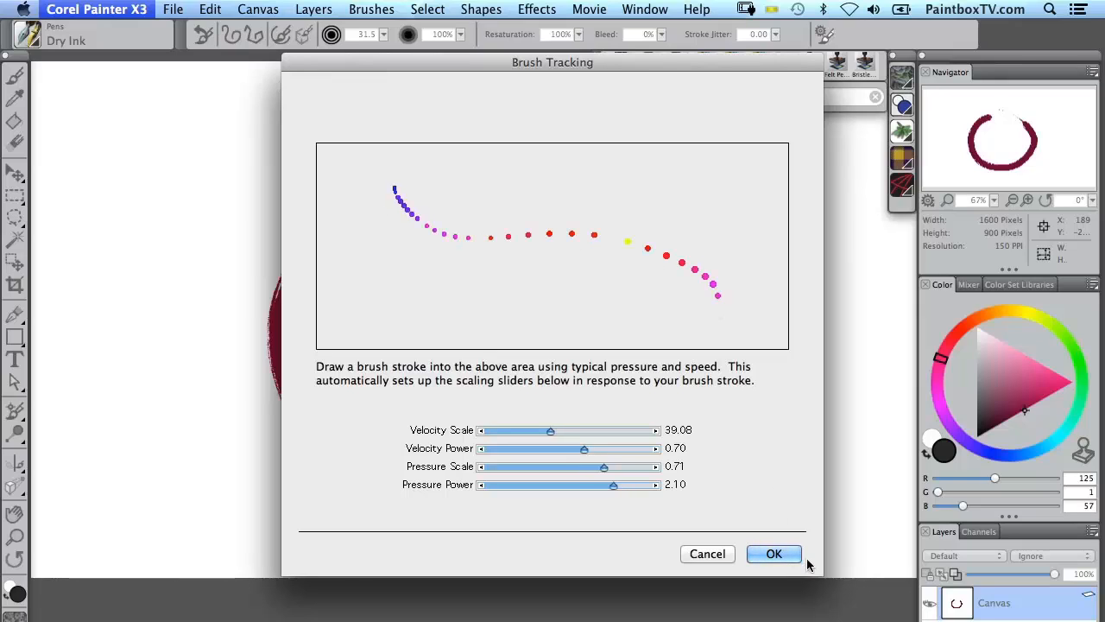
left_click(774, 553)
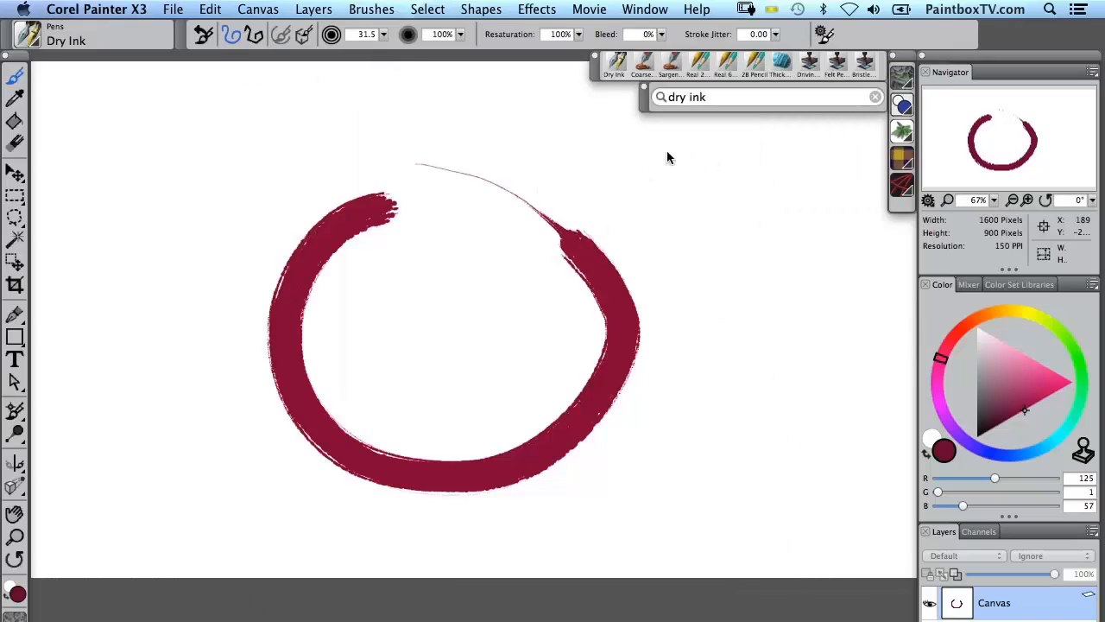
Test the Dry Ink brush with a large open circle overlapping the existing ring and a winding stroke of varying pressure beside it
mouse_move(694, 133)
left_mouse_down()
mouse_move(731, 142)
mouse_move(814, 222)
mouse_move(838, 330)
mouse_move(789, 446)
mouse_move(622, 526)
mouse_move(444, 387)
mouse_move(628, 175)
left_mouse_up()
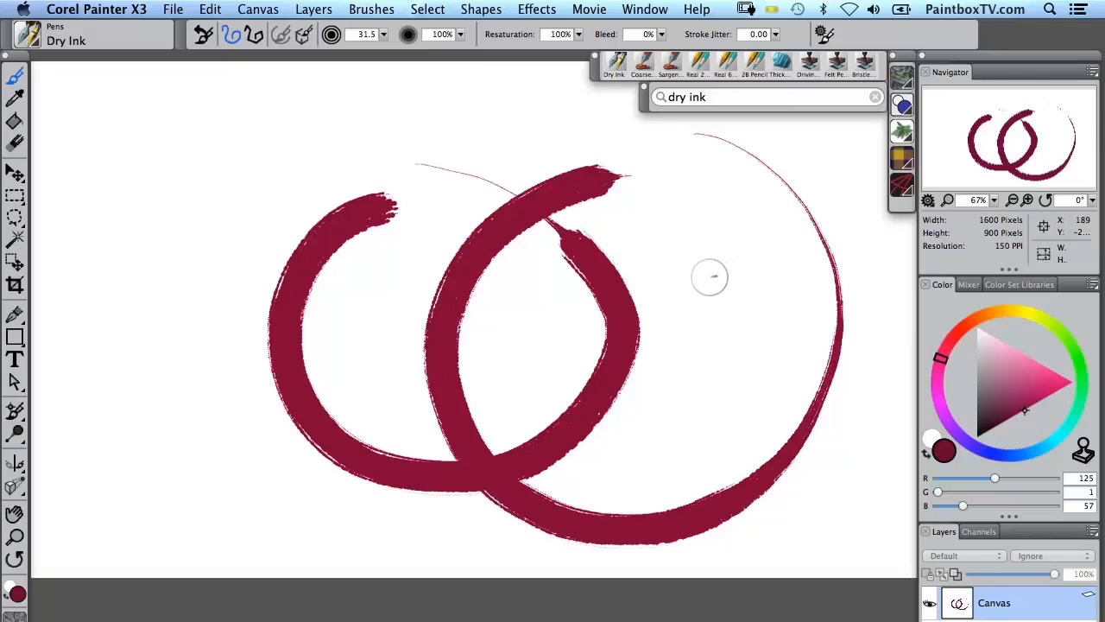
mouse_move(97, 138)
left_mouse_down()
mouse_move(164, 114)
mouse_move(138, 276)
mouse_move(207, 434)
mouse_move(169, 396)
mouse_move(192, 240)
mouse_move(259, 163)
mouse_move(373, 128)
left_mouse_up()
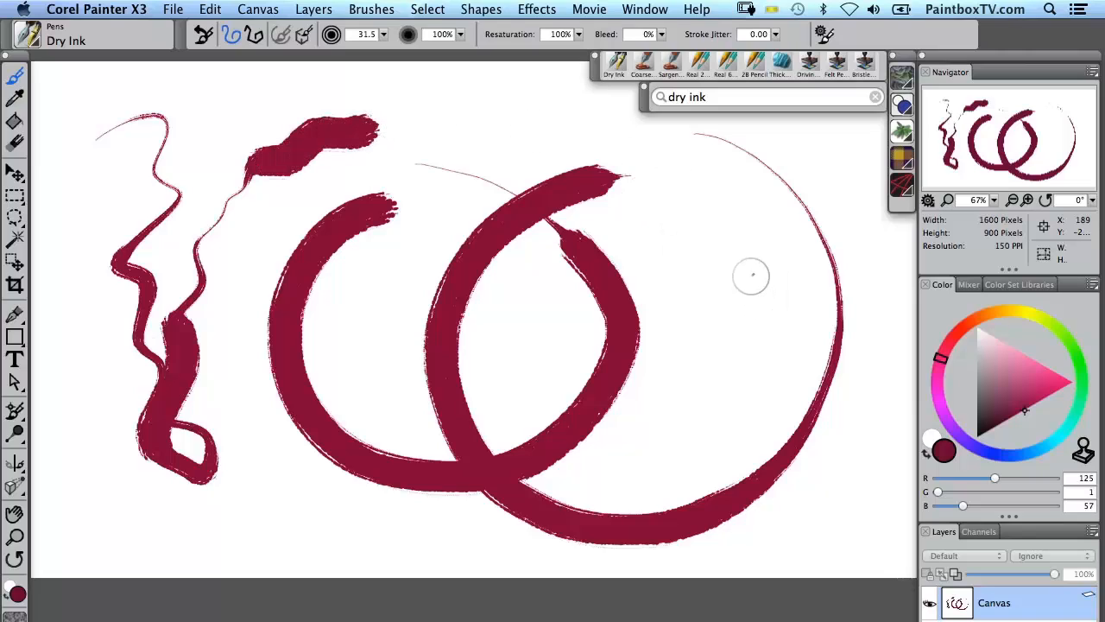
Examine the brush categories, the Pens variants with their stroke previews, and the brush library's option commands
left_click(27, 35)
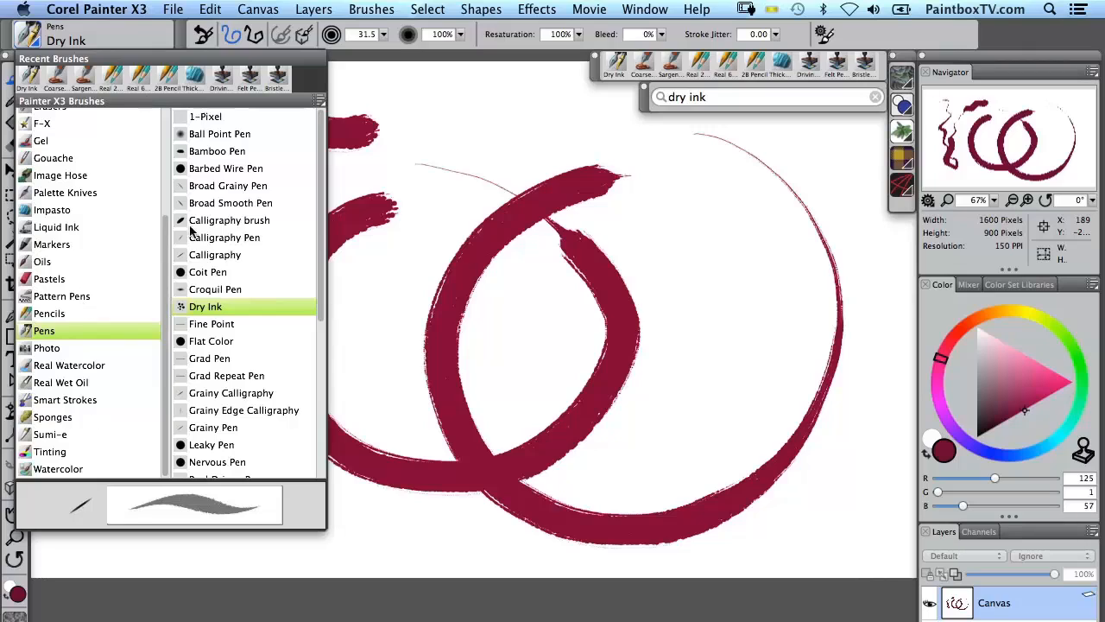
mouse_move(322, 269)
left_mouse_down()
mouse_move(325, 331)
mouse_move(320, 233)
left_mouse_up()
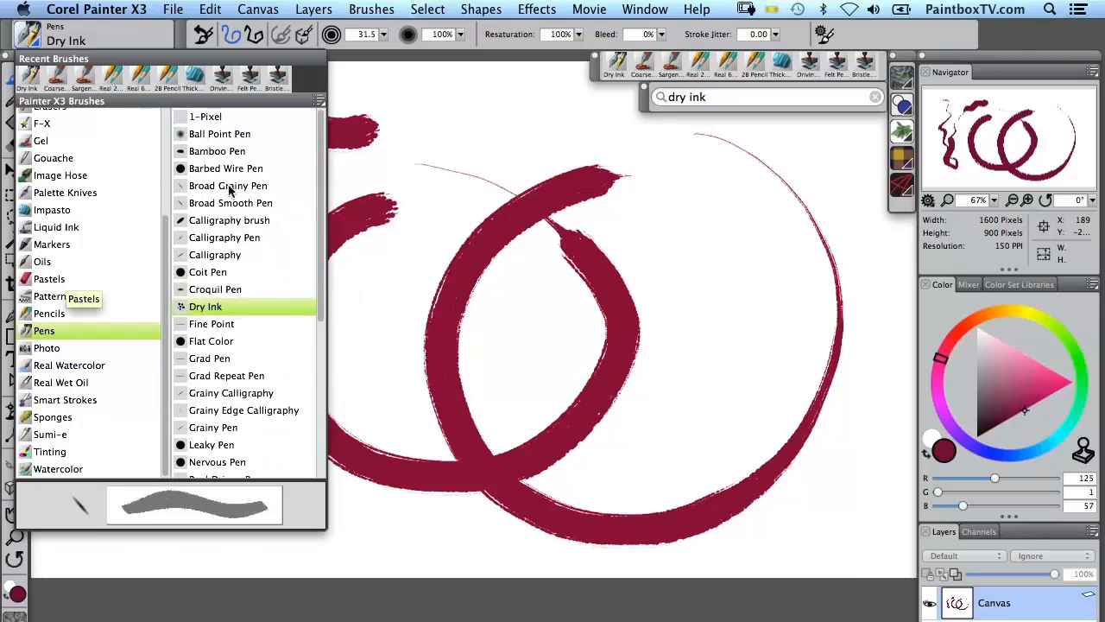
left_click(319, 103)
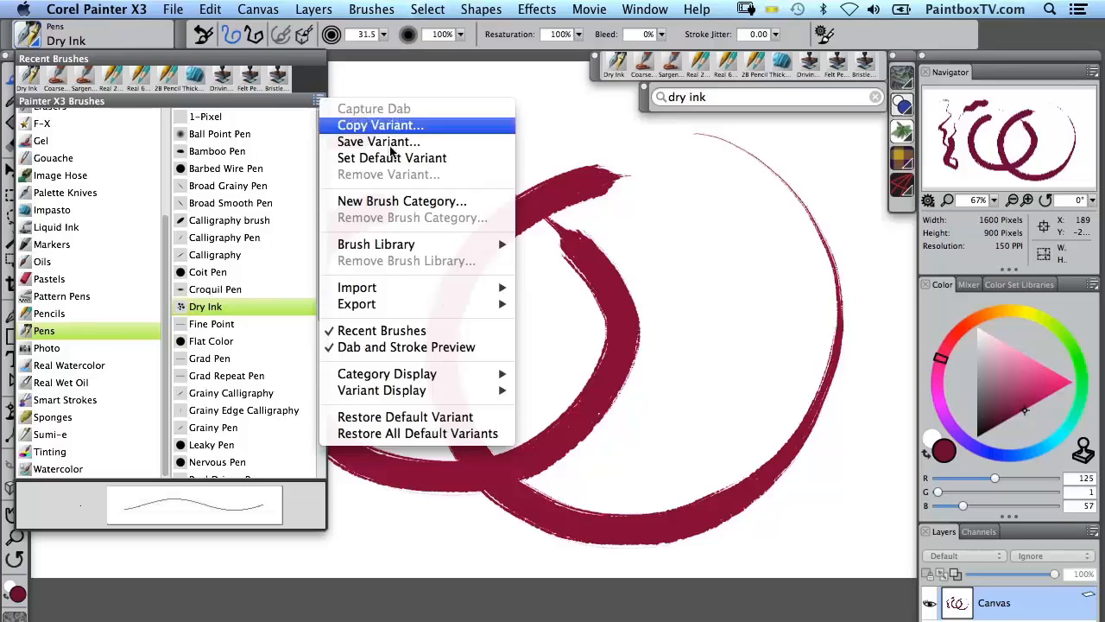
mouse_move(421, 248)
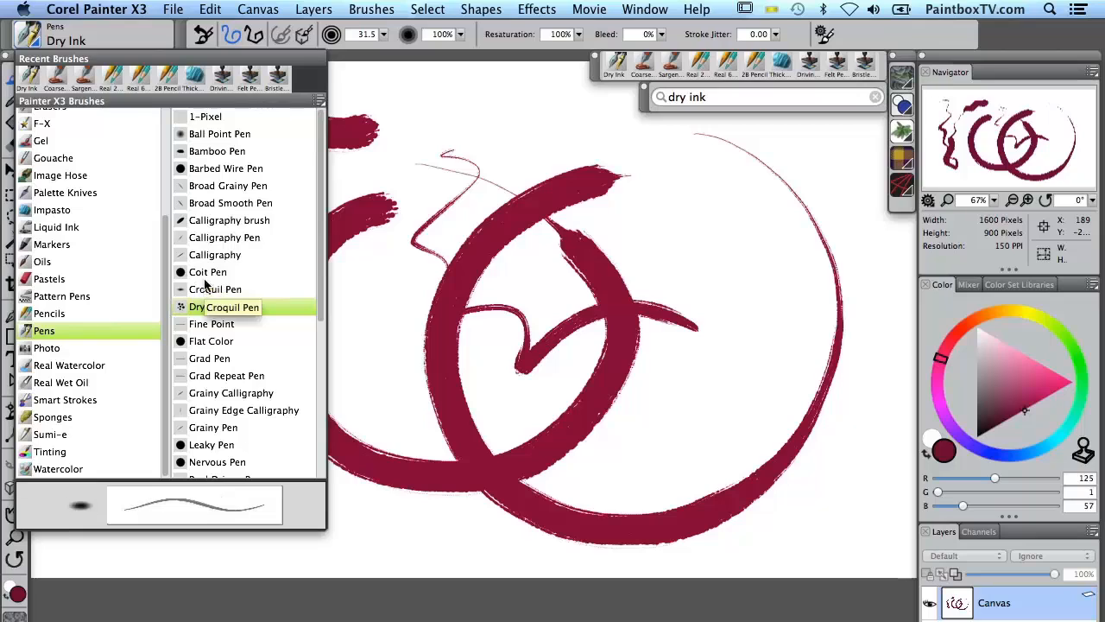
Paint scattered dots across the circles with the Leaky Pen variant of Pens, and clear the canvas
left_click(211, 445)
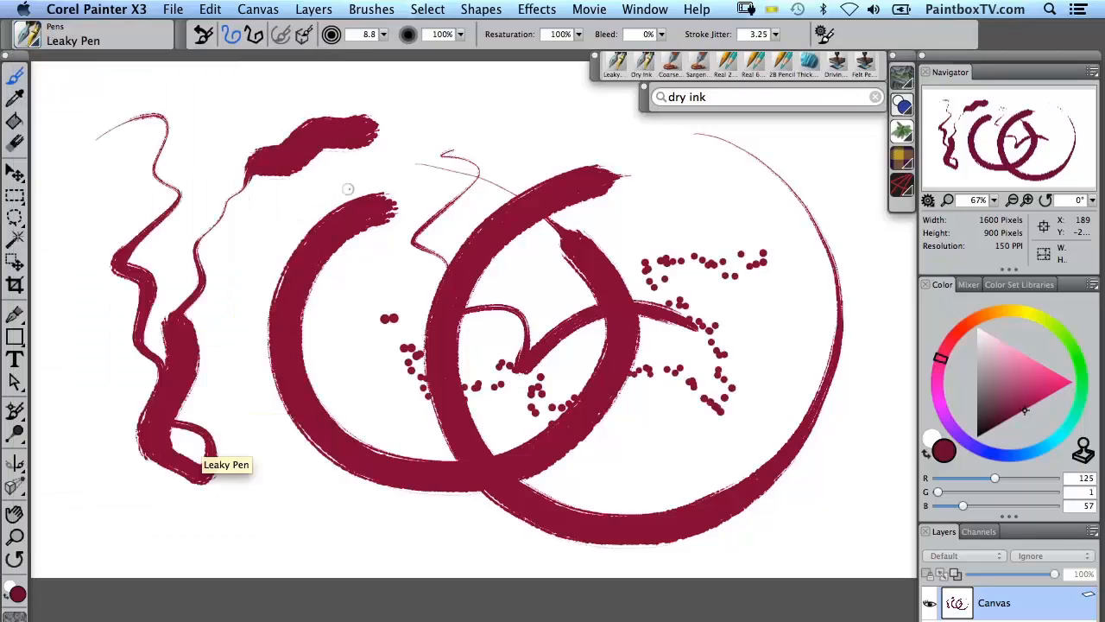
left_click(28, 35)
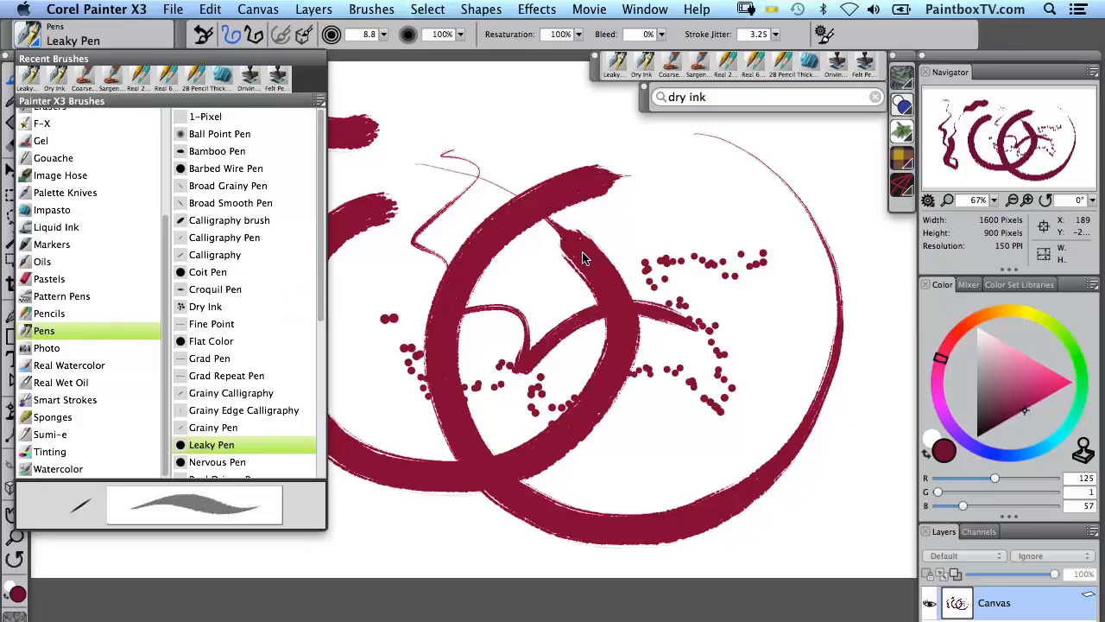
left_click(703, 197)
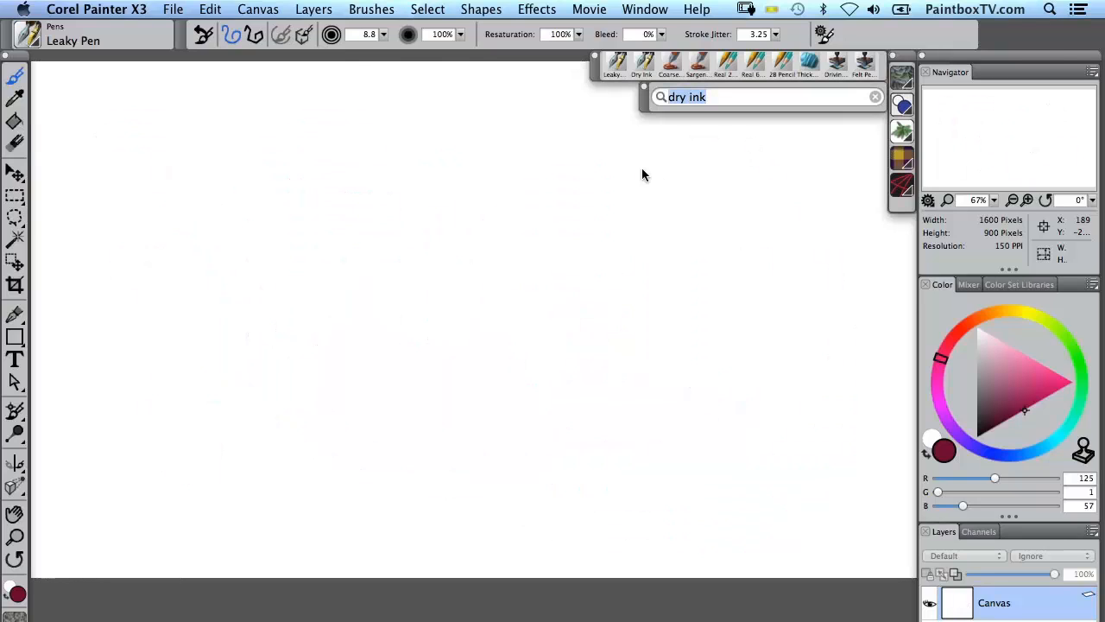
Find the Greasy Pencil by searching for "greasy" and paint overlapping scribbles in crimson, red, yellow and turquoise, with light turquoise marks below
type("greasy")
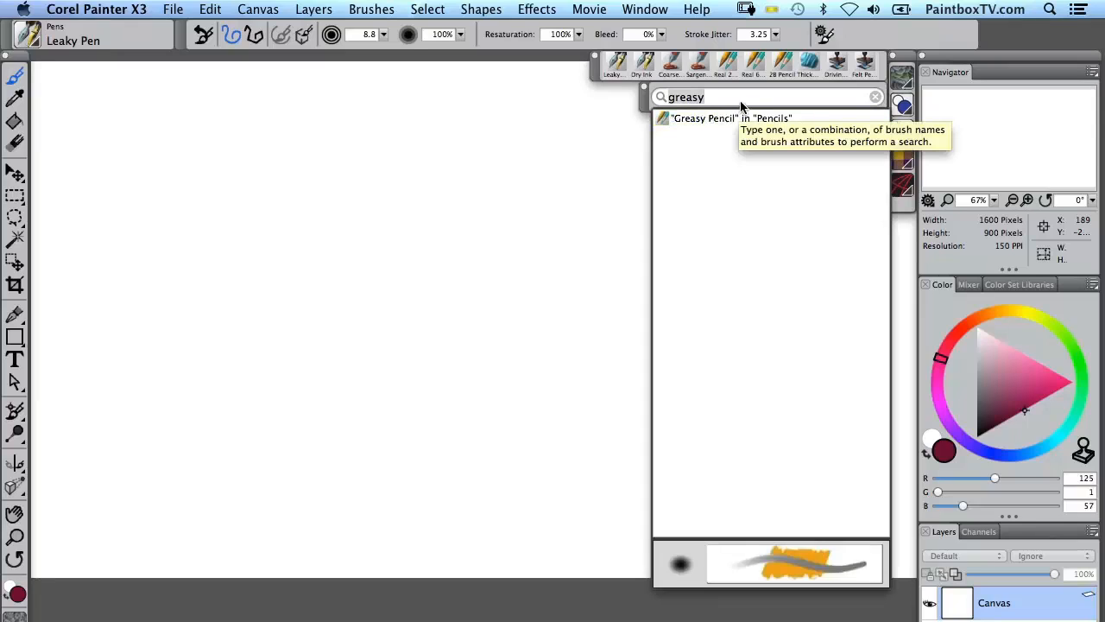
left_click(696, 119)
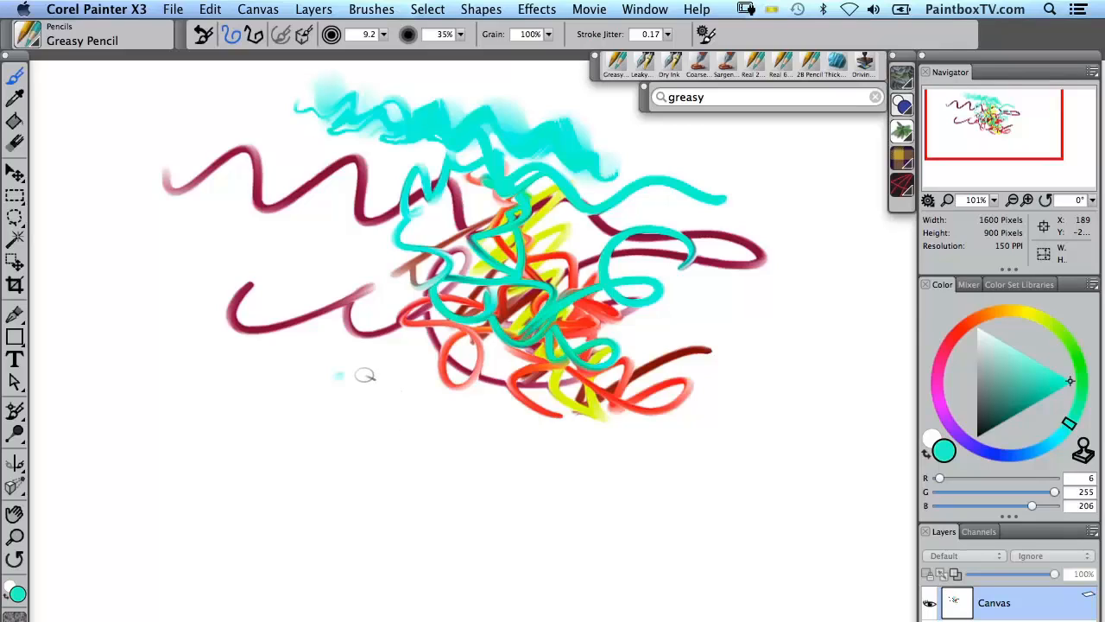
mouse_move(370, 367)
left_mouse_down()
mouse_move(438, 406)
mouse_move(461, 403)
mouse_move(450, 414)
mouse_move(357, 407)
mouse_move(379, 392)
mouse_move(352, 371)
mouse_move(328, 385)
left_mouse_up()
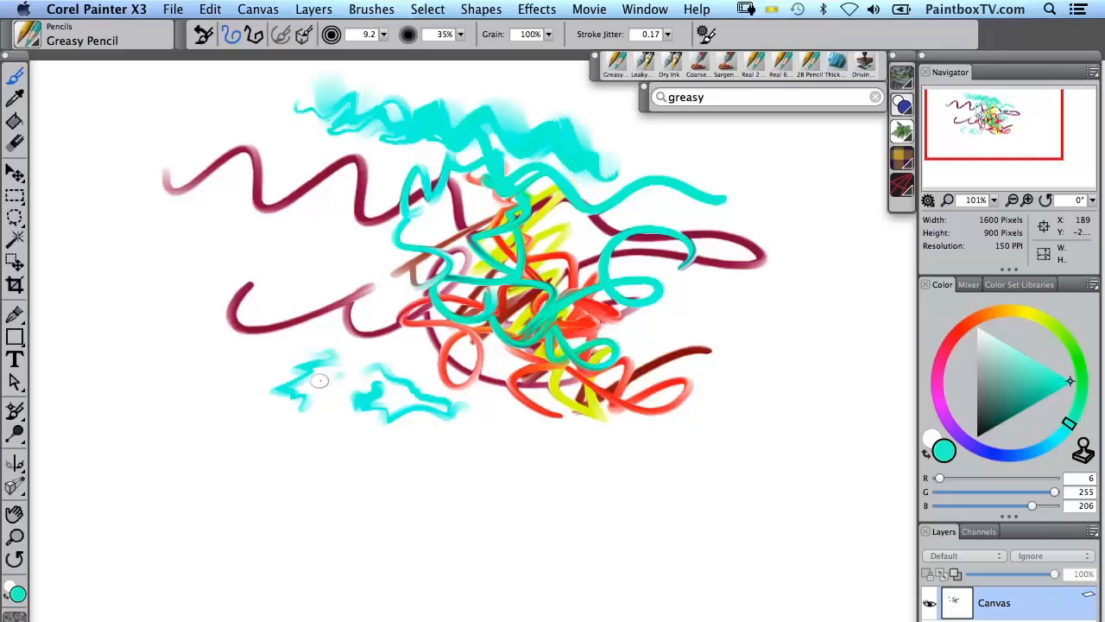
Enlarge the Greasy Pencil interactively on the canvas to a radius of about 18 and smear broad turquoise strokes
left_click_drag(267, 413, 281, 428)
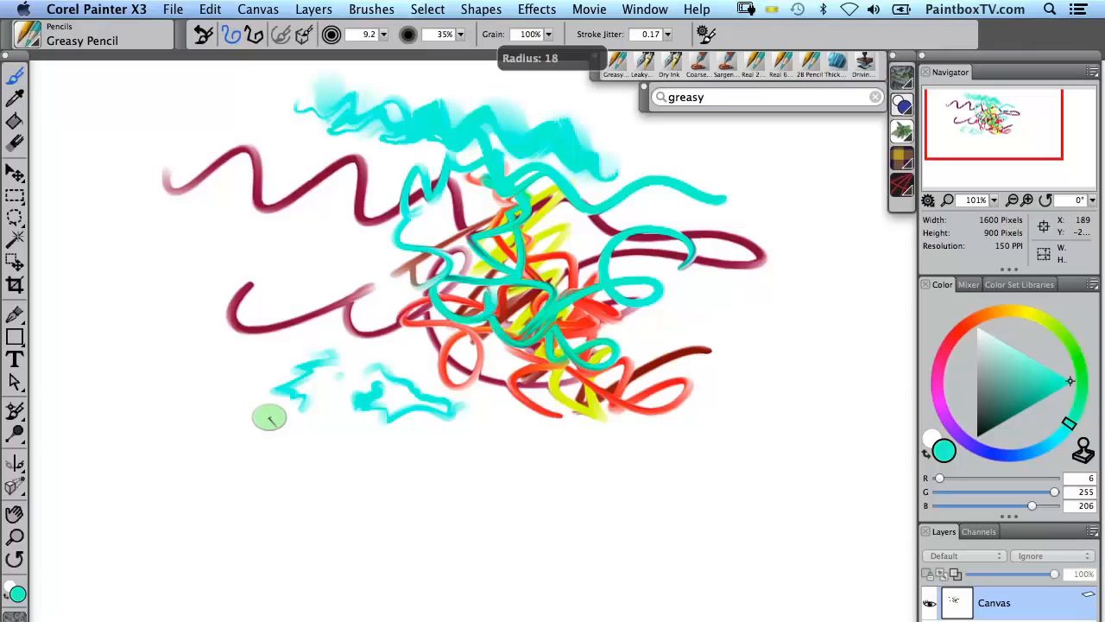
mouse_move(286, 417)
left_mouse_down()
mouse_move(318, 418)
mouse_move(292, 418)
mouse_move(298, 444)
left_mouse_up()
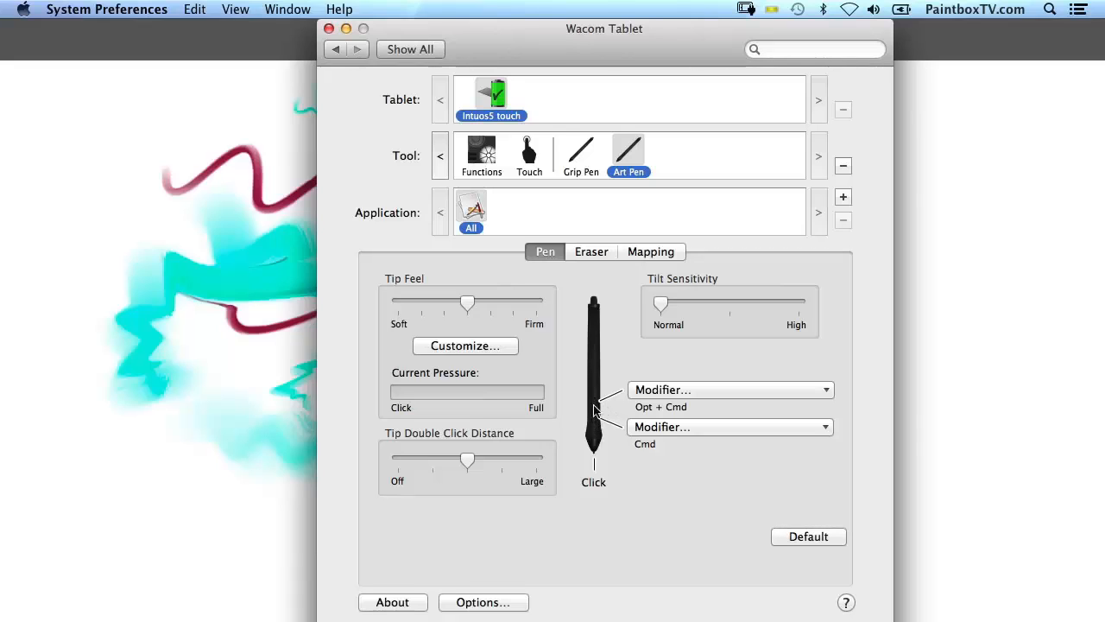
In the Wacom Tablet preferences, assign the Option + Command modifier to the Art Pen's upper button and Command to the lower one
left_click(680, 395)
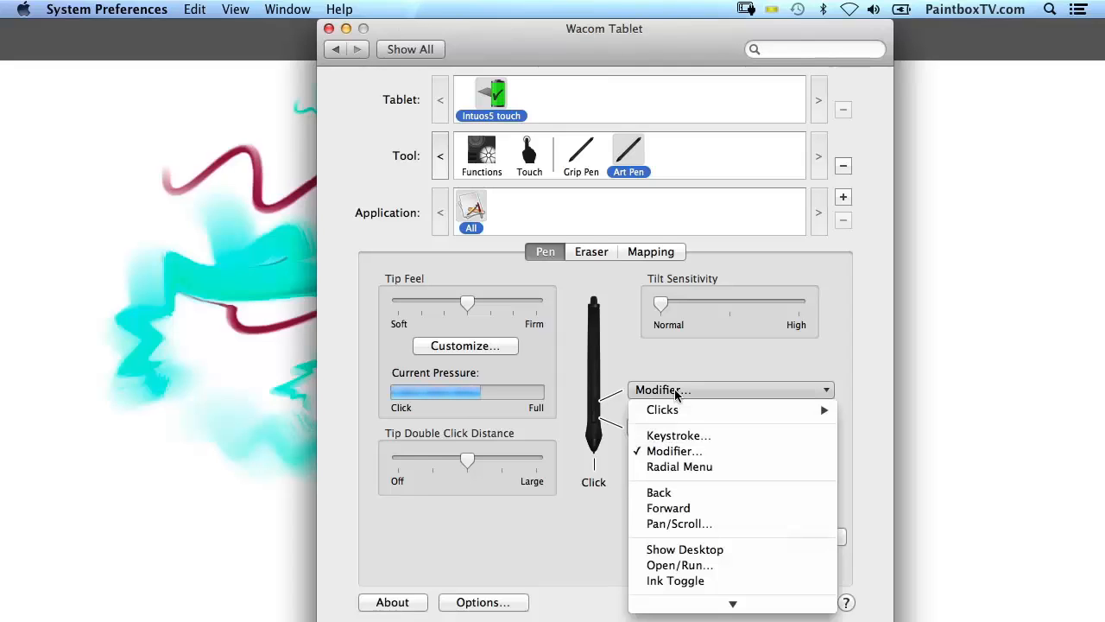
left_click(679, 453)
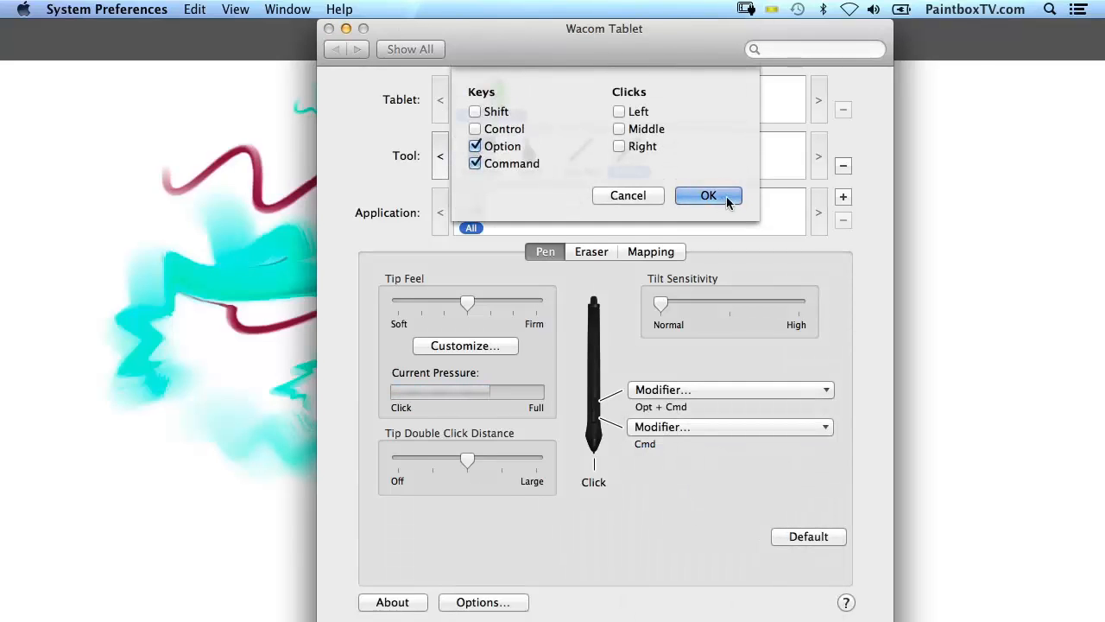
left_click(709, 197)
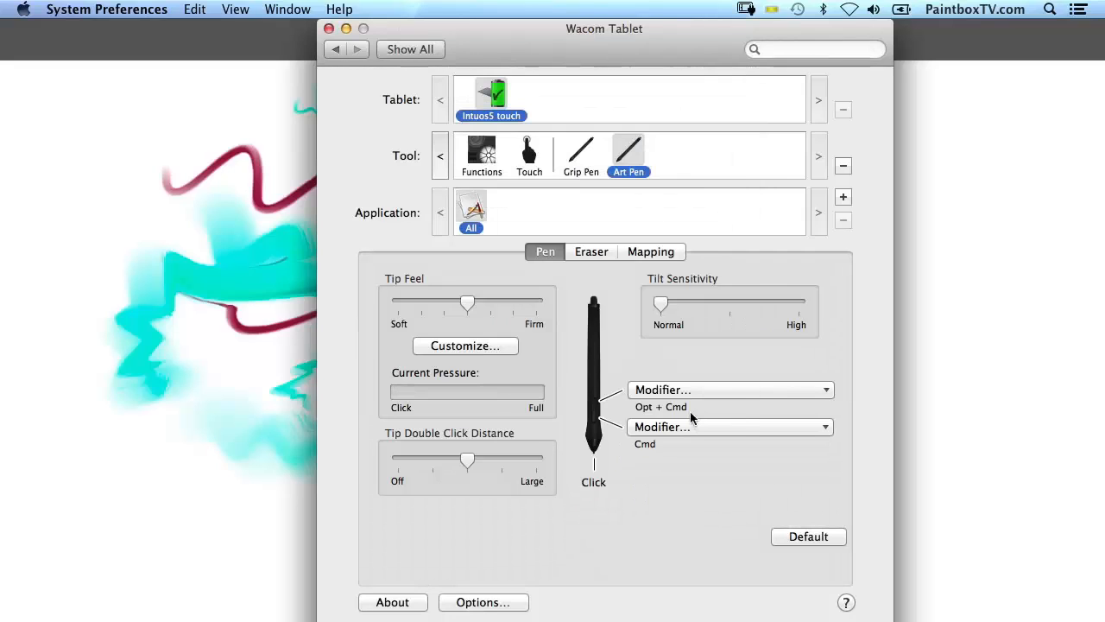
left_click(663, 428)
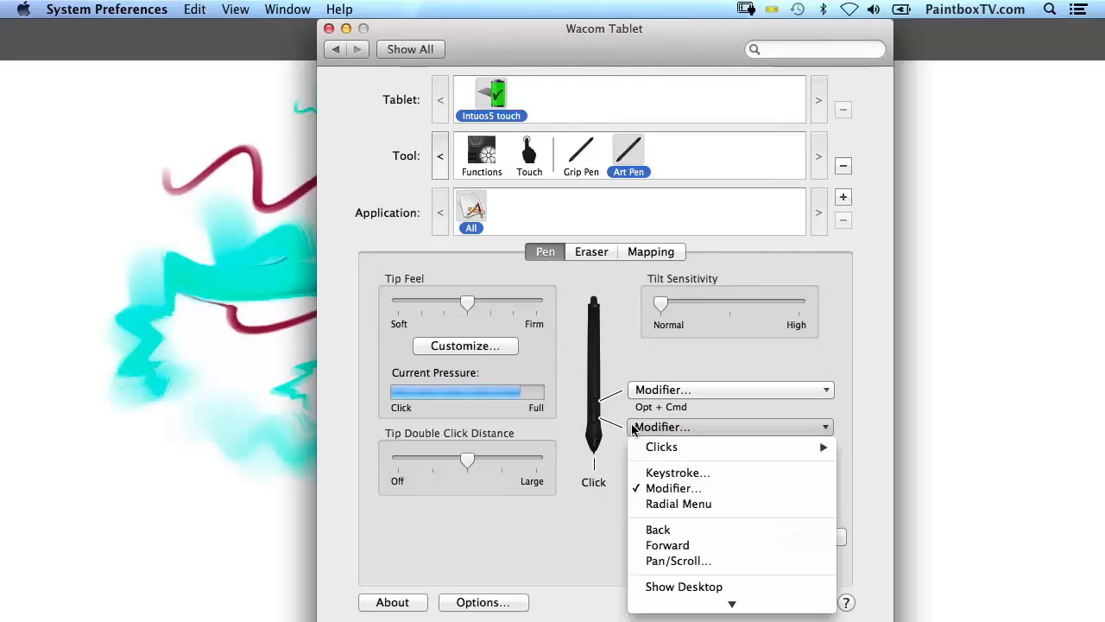
left_click(673, 488)
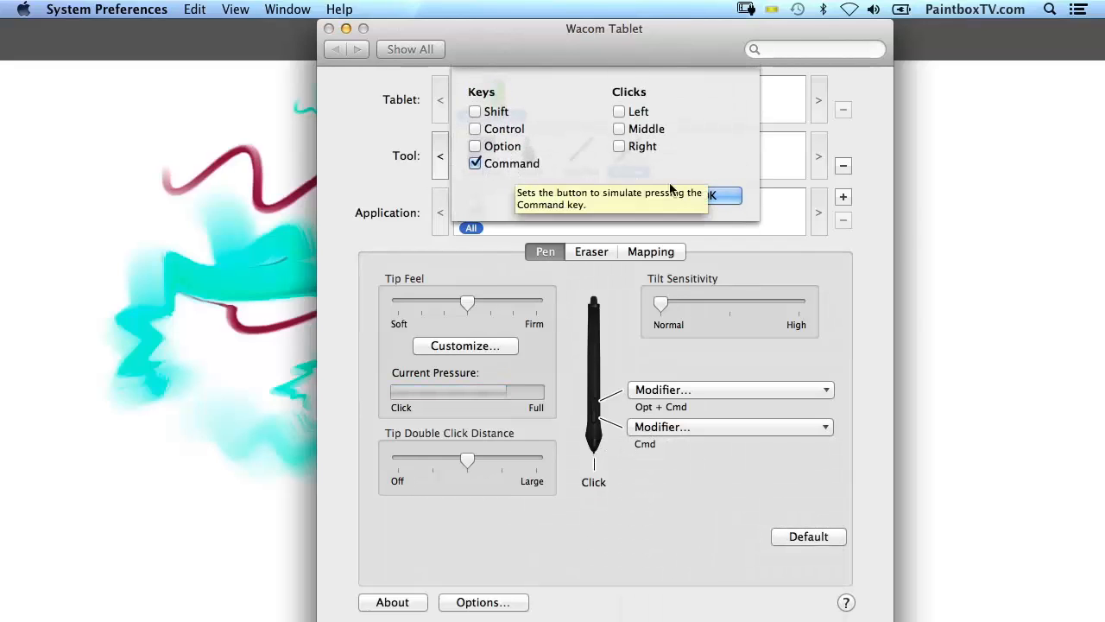
left_click(722, 197)
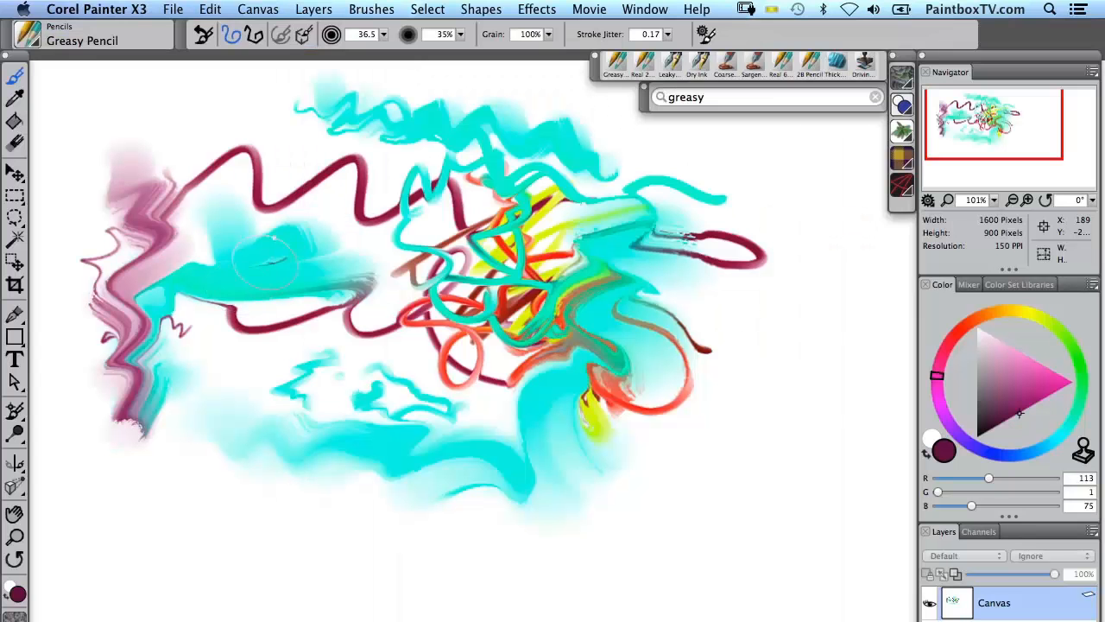
Back in Corel Painter X3, adjust the Greasy Pencil interactively on the canvas to size 48.6, opacity 96% and squeeze about 30%
mouse_move(247, 333)
left_mouse_down()
mouse_move(268, 355)
mouse_move(298, 321)
mouse_move(276, 384)
mouse_move(264, 373)
mouse_move(271, 406)
mouse_move(282, 294)
mouse_move(311, 191)
mouse_move(218, 510)
left_mouse_up()
key("super")
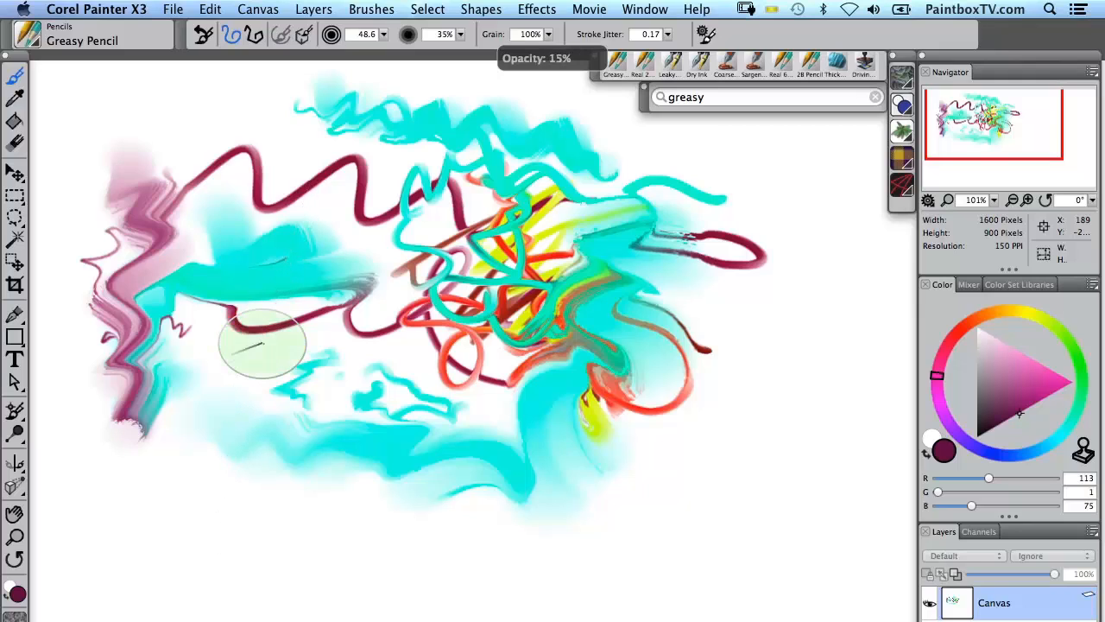
mouse_move(231, 354)
left_mouse_down()
mouse_move(257, 240)
mouse_move(228, 439)
mouse_move(276, 324)
mouse_move(234, 393)
mouse_move(199, 400)
left_mouse_up()
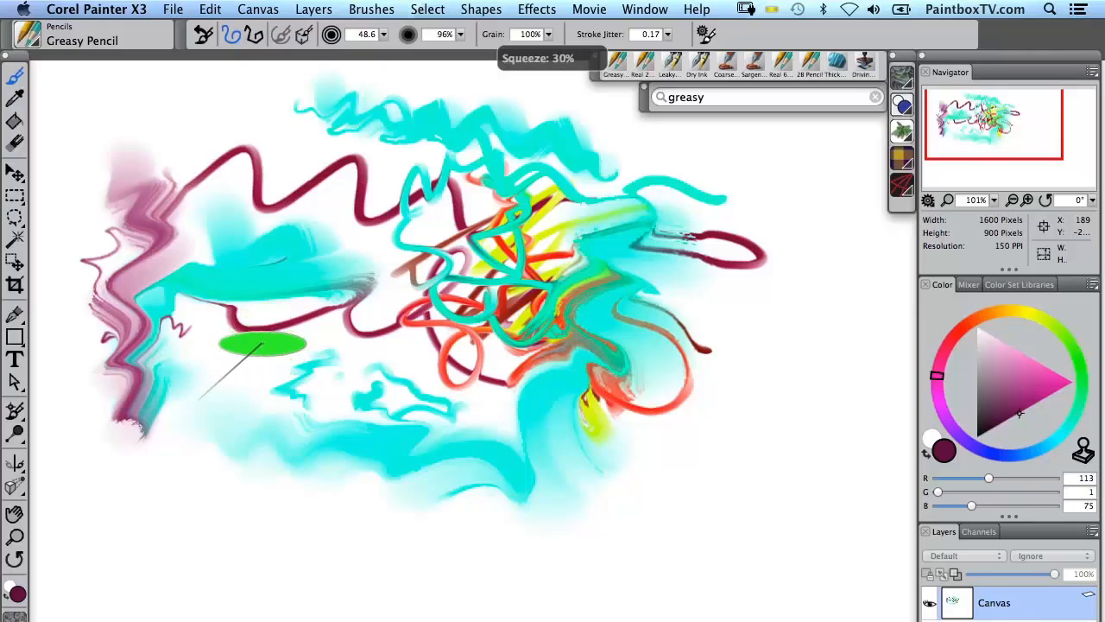
Paint broad, winding deep-magenta ribbons across the whole composition with the squeezed Greasy Pencil, hiding the interface palettes
mouse_move(198, 400)
left_mouse_down()
mouse_move(320, 272)
mouse_move(275, 261)
mouse_move(255, 333)
mouse_move(353, 492)
mouse_move(326, 523)
mouse_move(407, 506)
mouse_move(612, 505)
mouse_move(554, 439)
mouse_move(756, 378)
mouse_move(763, 301)
mouse_move(787, 261)
left_mouse_up()
key("Tab")
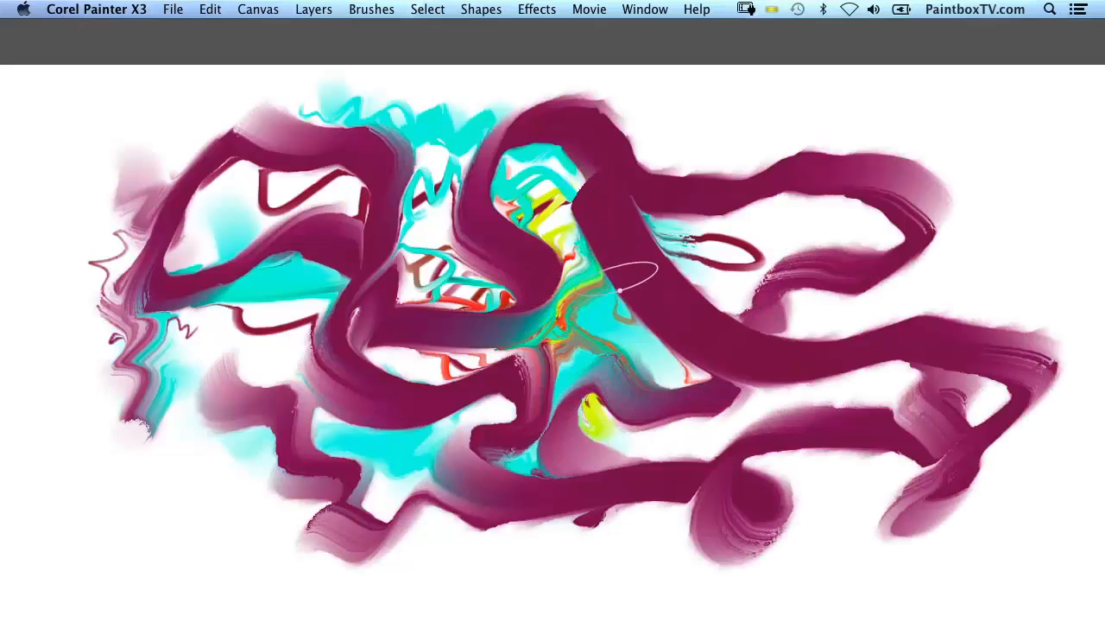
mouse_move(724, 134)
left_mouse_down()
mouse_move(763, 144)
mouse_move(596, 262)
mouse_move(579, 366)
mouse_move(483, 396)
mouse_move(414, 368)
mouse_move(350, 397)
mouse_move(275, 502)
mouse_move(154, 443)
mouse_move(186, 422)
left_mouse_up()
mouse_move(197, 361)
left_mouse_down()
mouse_move(302, 321)
mouse_move(358, 316)
left_mouse_up()
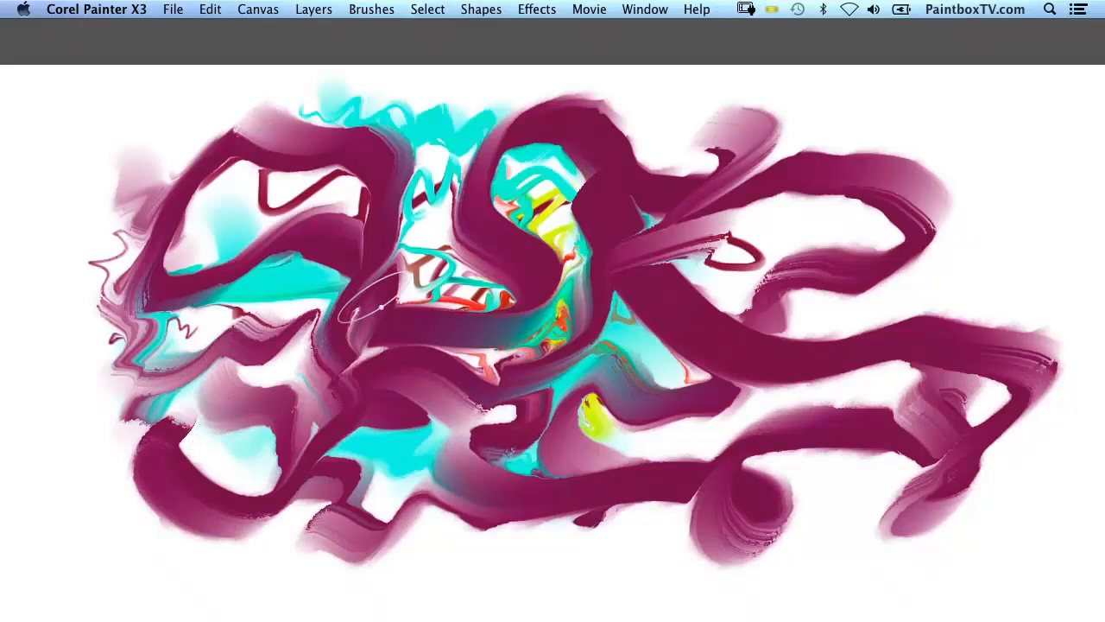